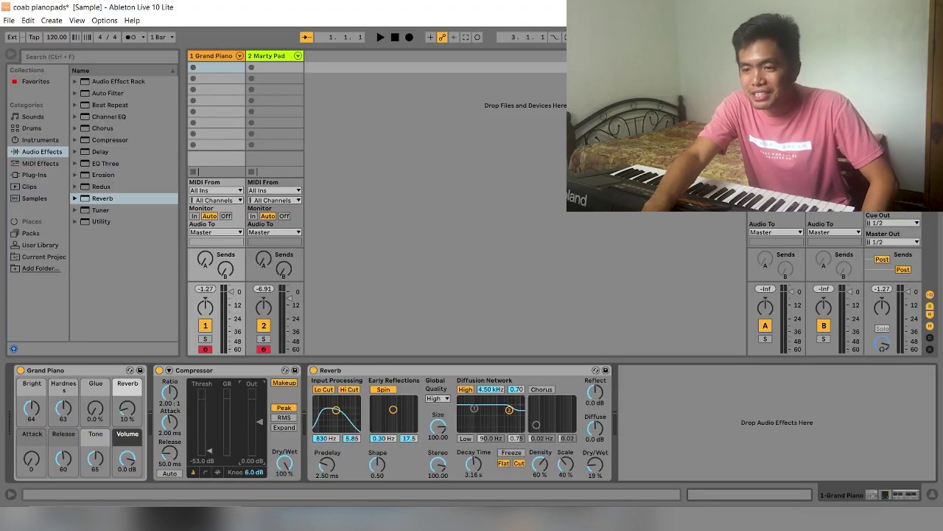
Locate the Grand Piano.adg preset in the Piano & Keys group of the Instrument Rack instruments.
left_click(210, 57)
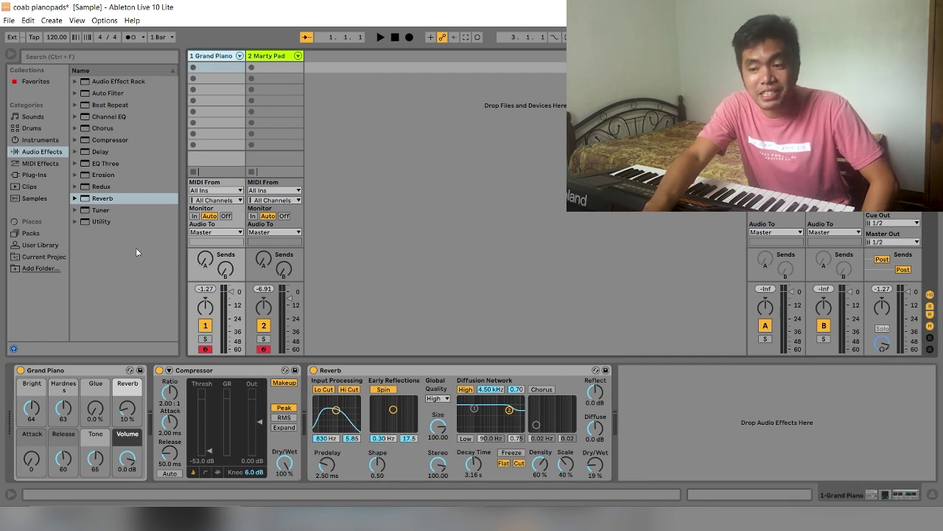
left_click(37, 141)
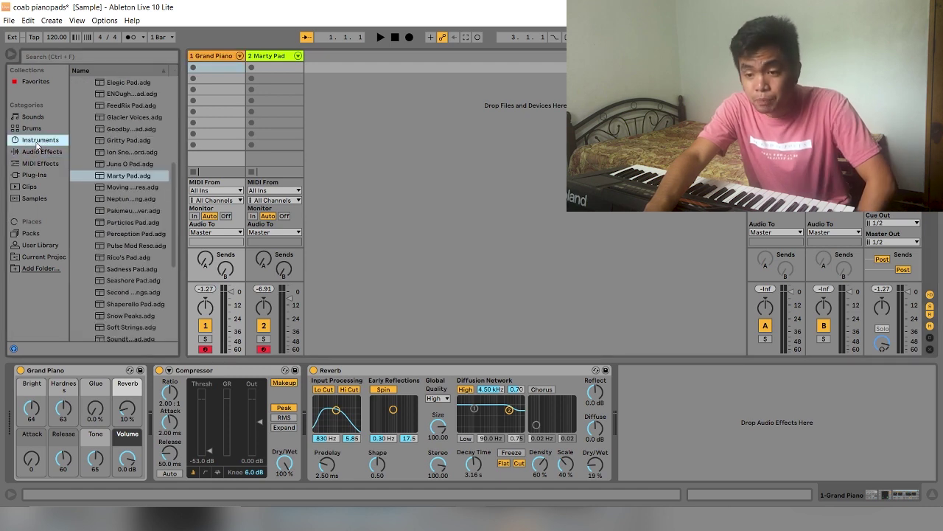
left_click(37, 141)
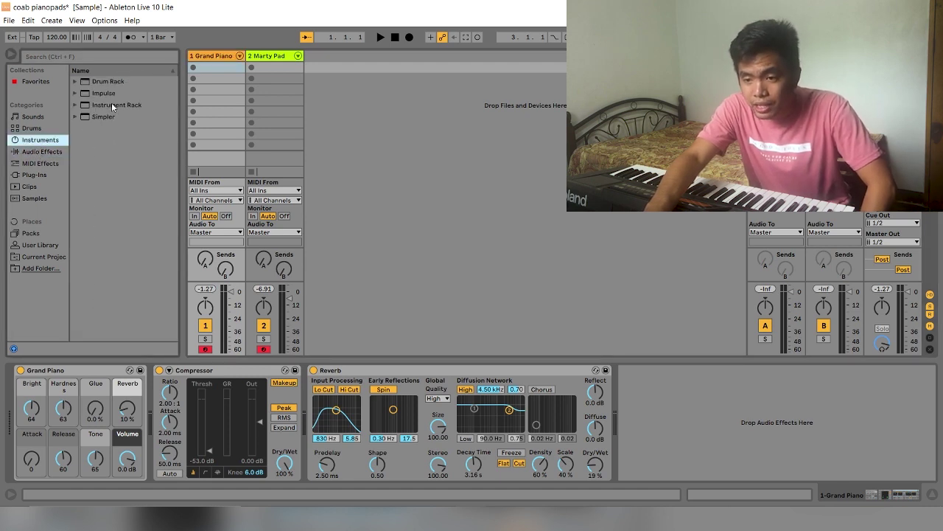
left_click(113, 106)
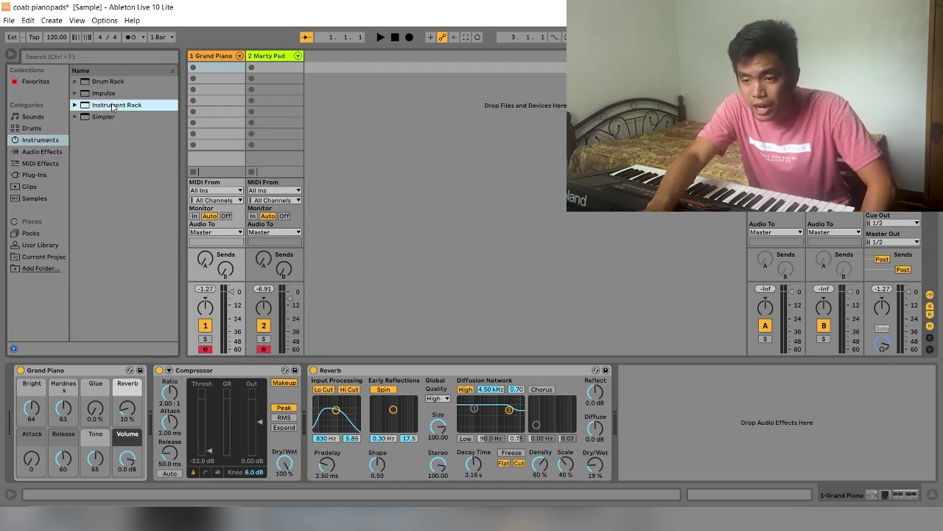
left_click(75, 105)
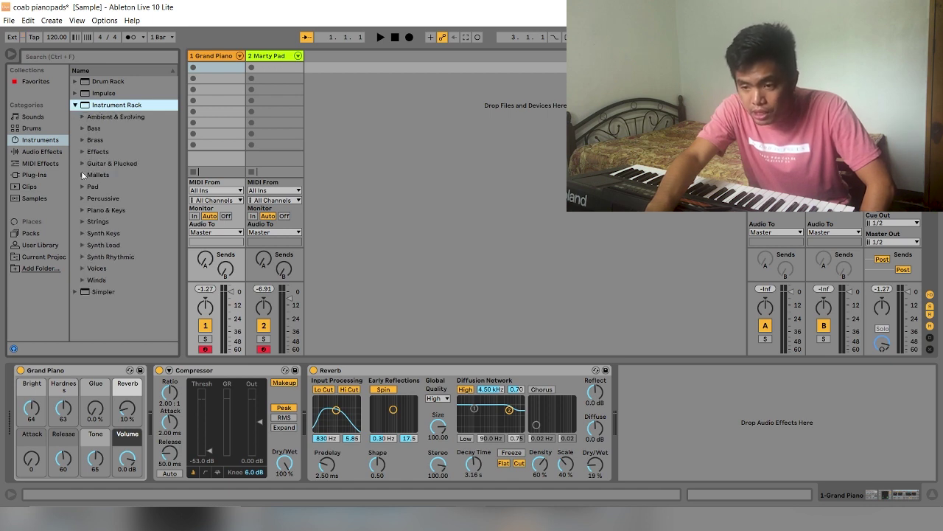
left_click(83, 210)
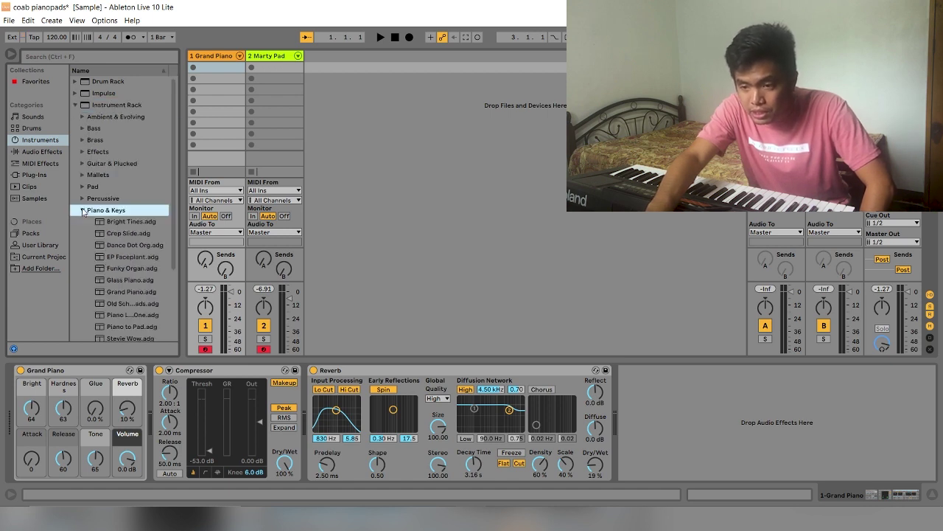
left_click(123, 291)
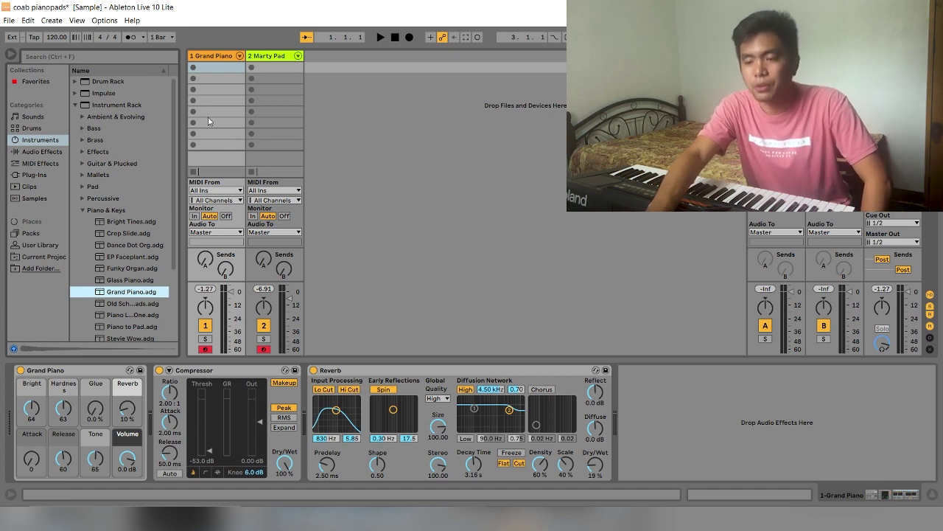
Mute the Marty Pad track and switch off the Reverb and Compressor on the Grand Piano track.
left_click(85, 375)
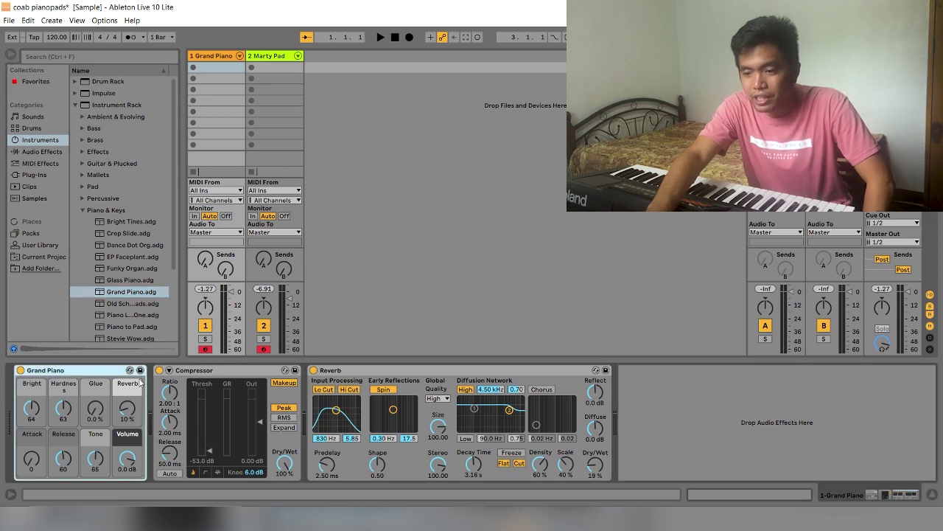
left_click(210, 374)
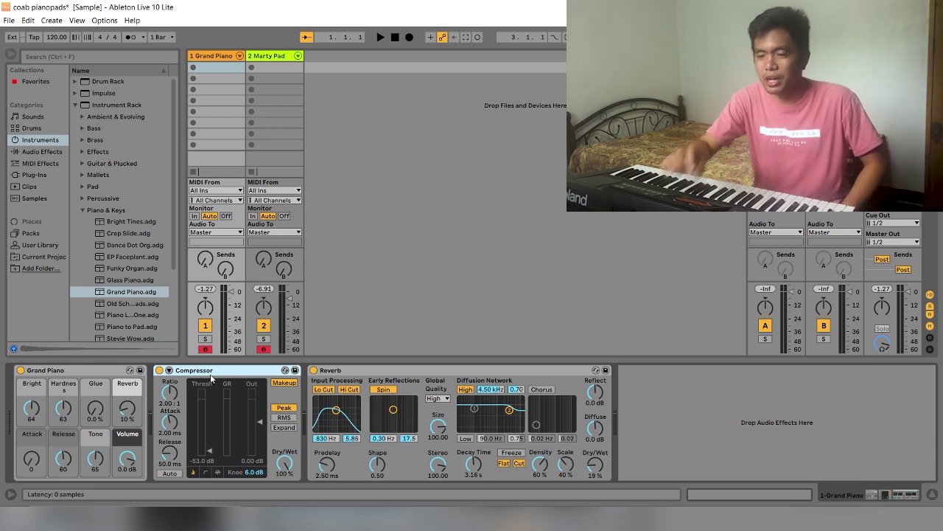
left_click(263, 325)
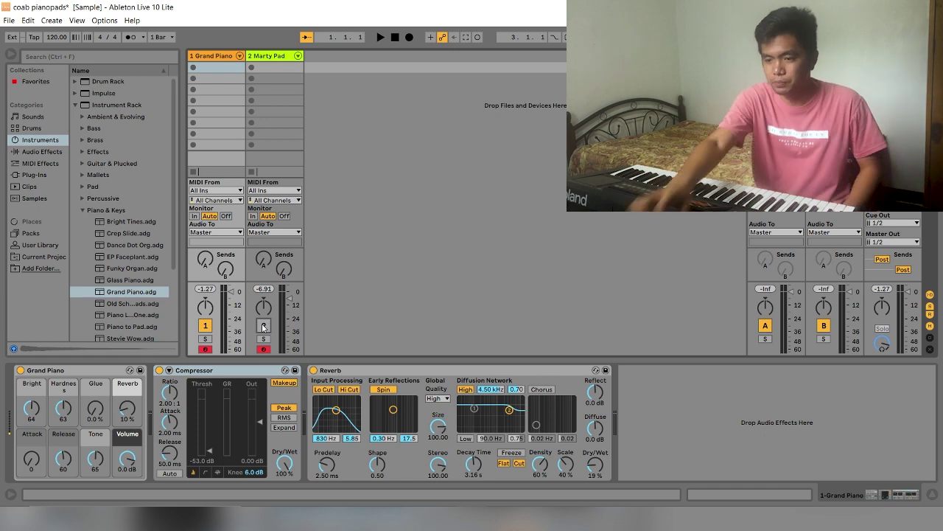
left_click(314, 370)
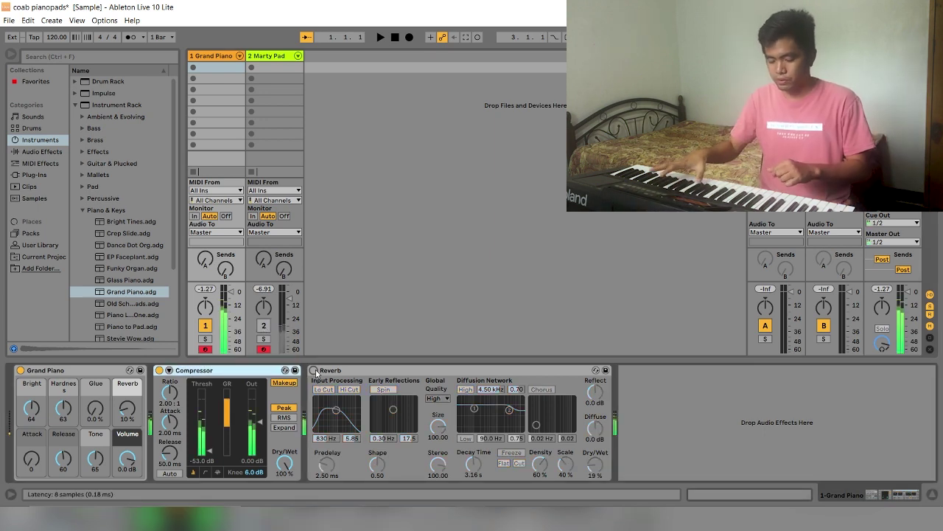
left_click(314, 370)
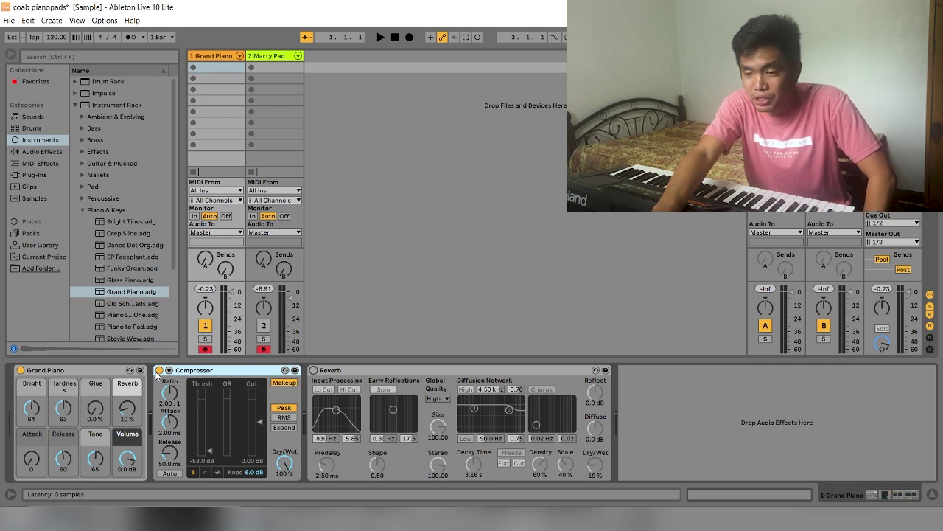
left_click(159, 371)
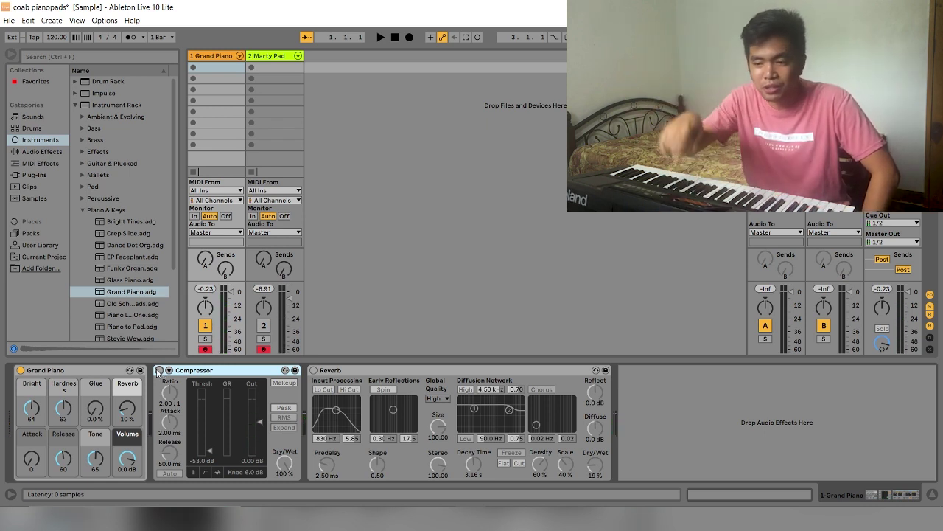
Switch the Grand Piano track's Reverb back on and locate the Reverb device among the audio effects.
left_click(313, 371)
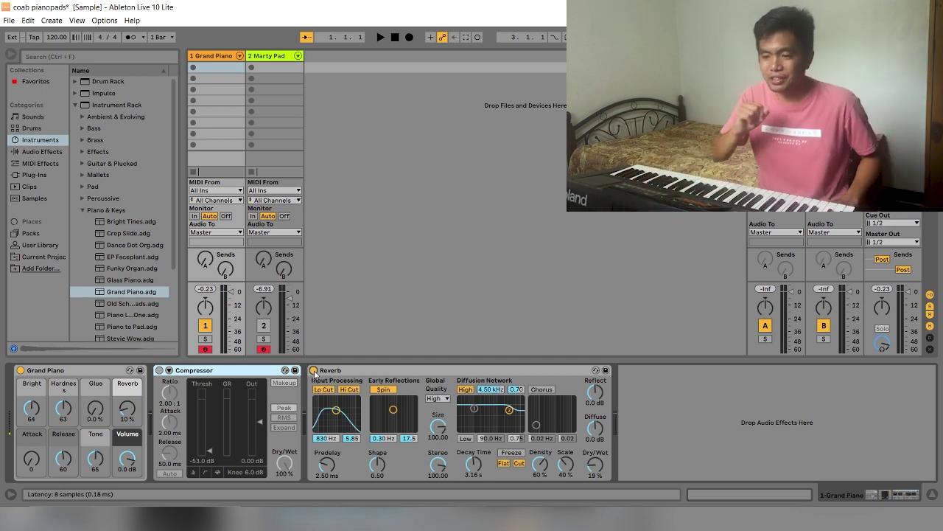
left_click(41, 151)
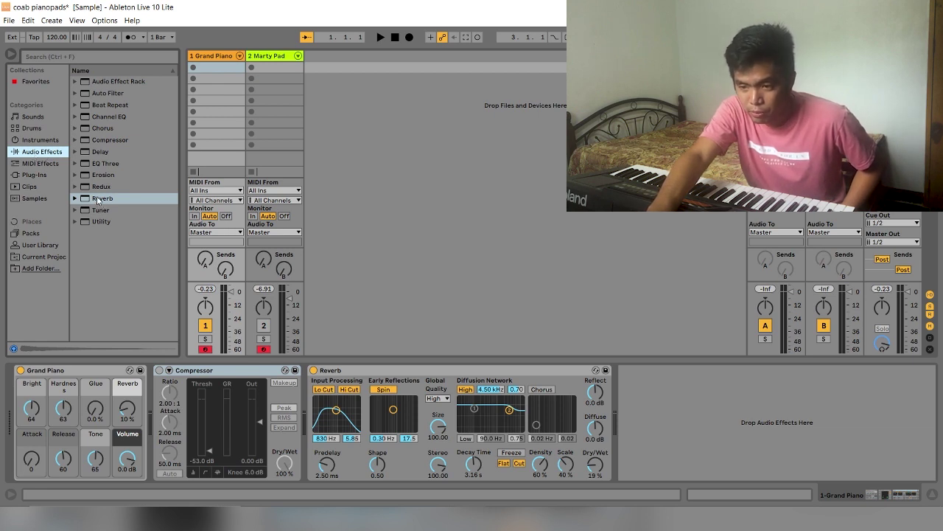
left_click_drag(98, 200, 137, 274)
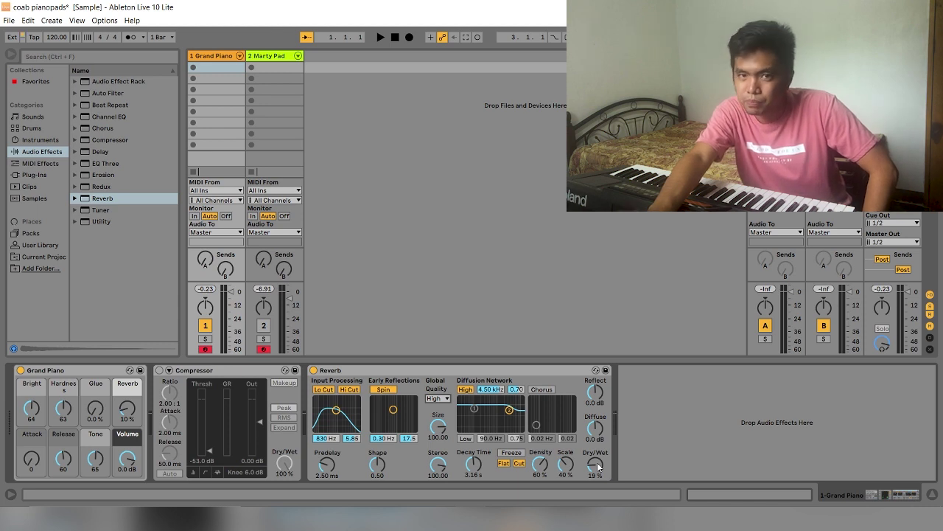
Try the piano Reverb's Dry/Wet at 0 % and 100 %, and settle it at 18 %.
left_click_drag(598, 466, 602, 479)
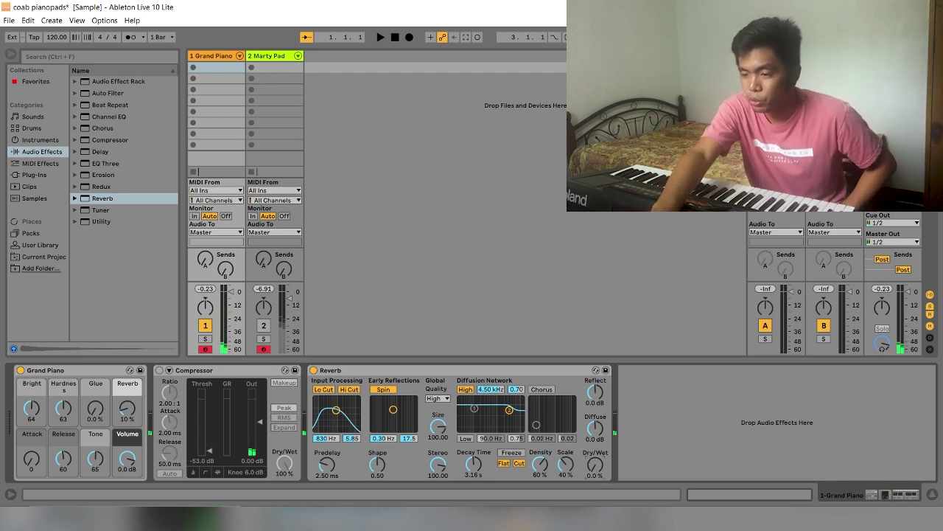
left_click_drag(597, 470, 598, 443)
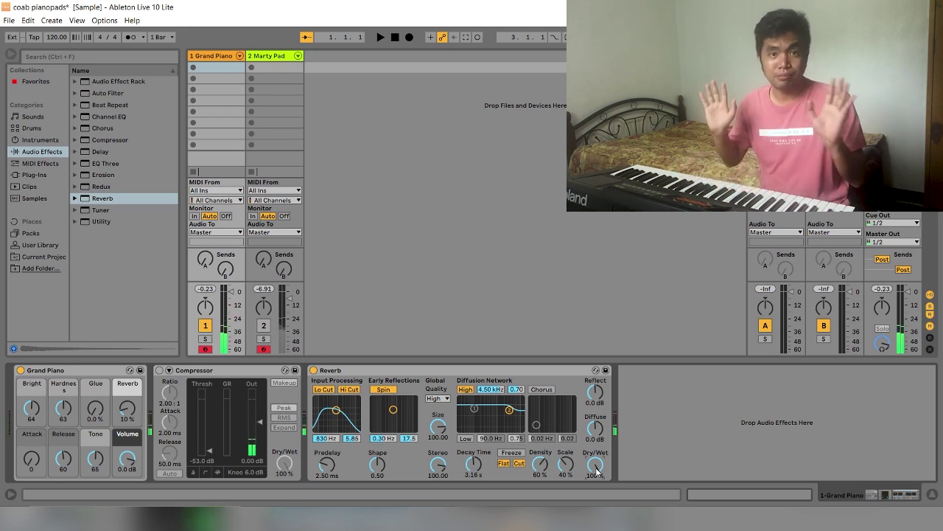
left_click_drag(597, 469, 598, 491)
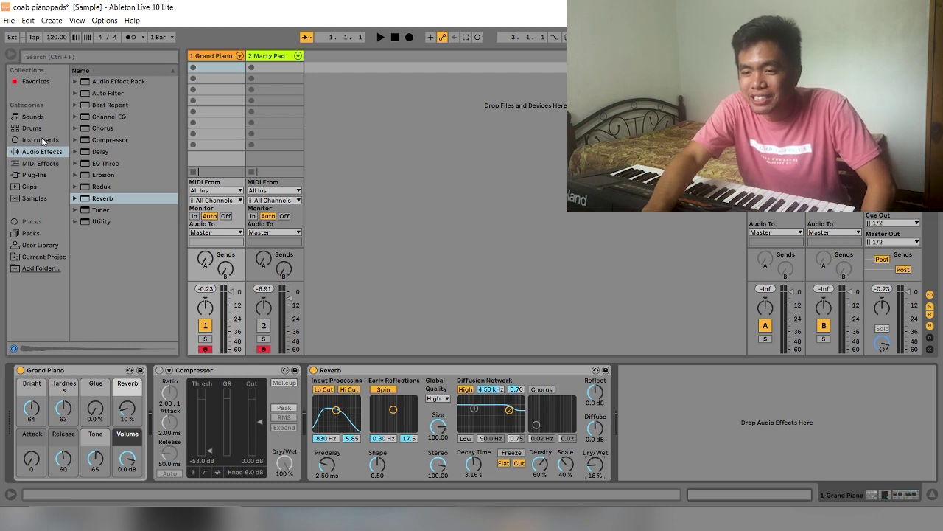
Show the Marty Pad track's devices and browse the Pad presets in the Instrument Rack instruments.
left_click(43, 141)
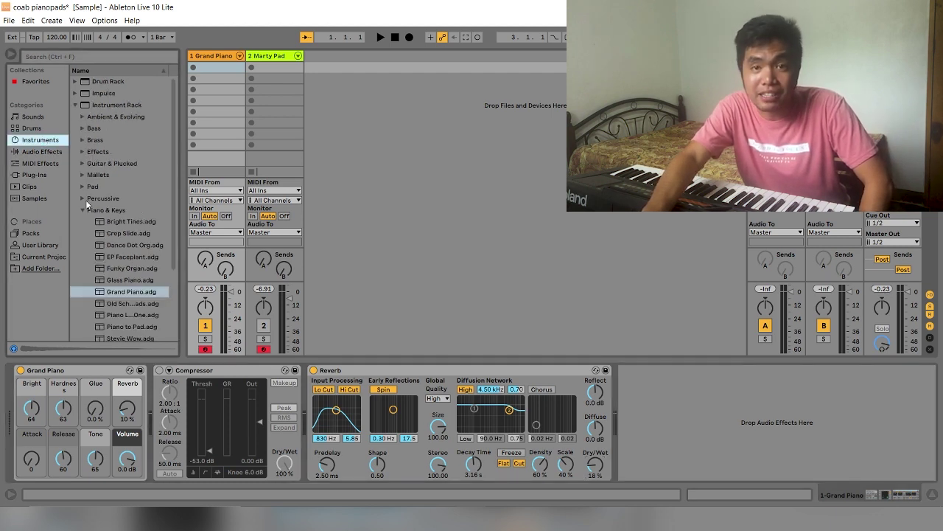
left_click(82, 209)
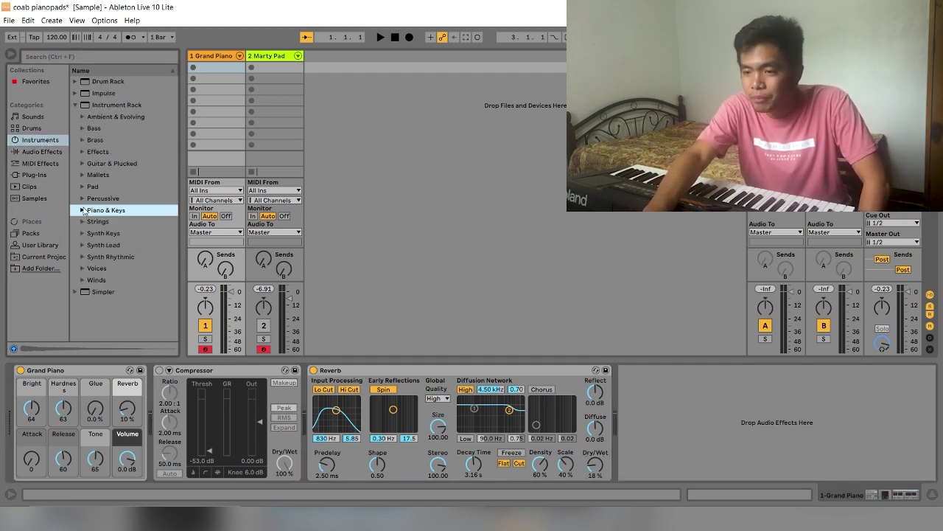
left_click(277, 58)
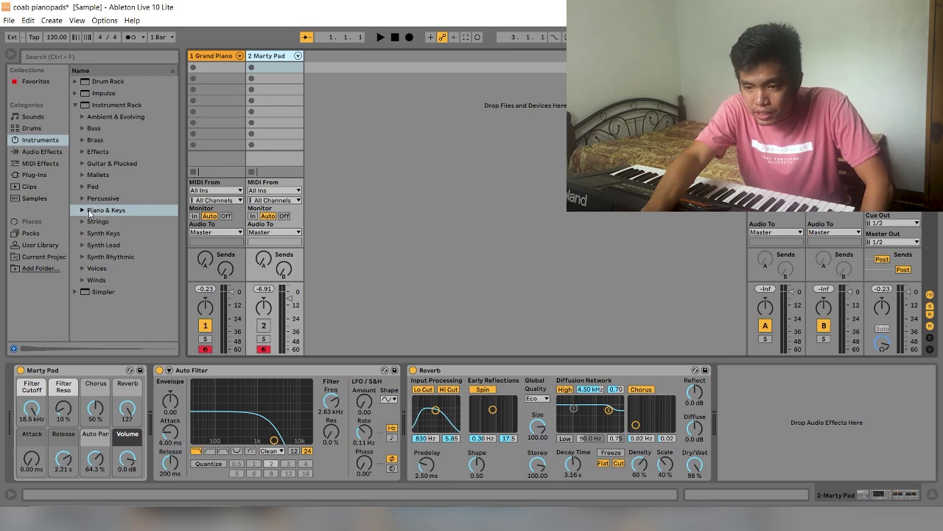
left_click(83, 189)
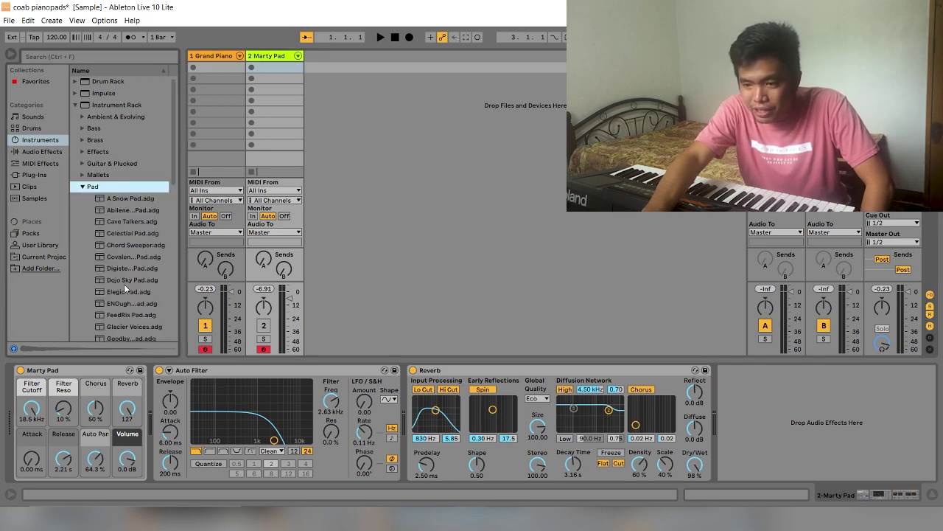
scroll(126, 287, "down", 5)
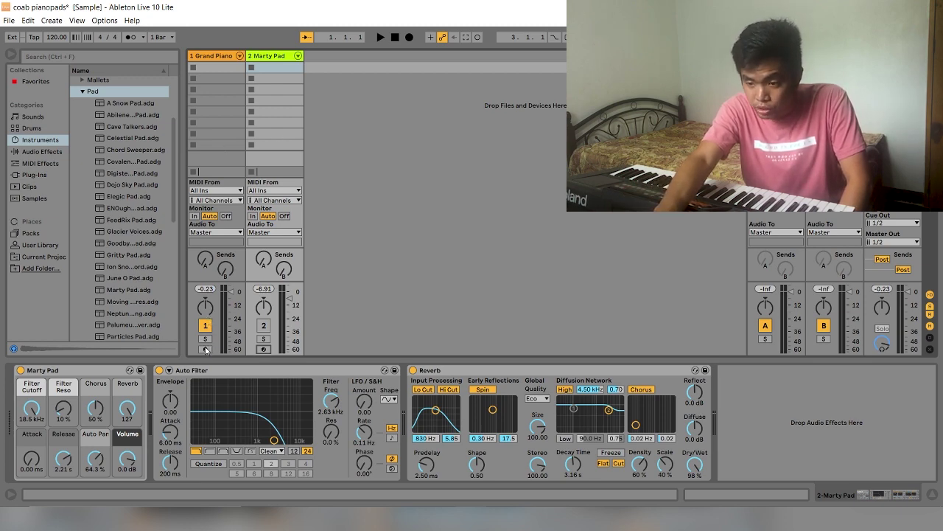
Arm the Grand Piano track, enable Arm Exclusive, and try it by arming Marty Pad and re-arming Grand Piano.
left_click(205, 349)
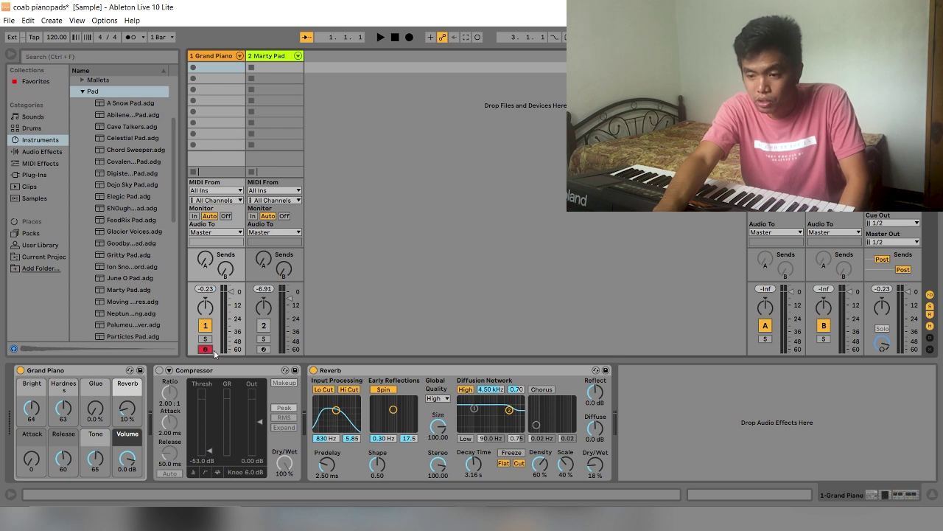
right_click(207, 353)
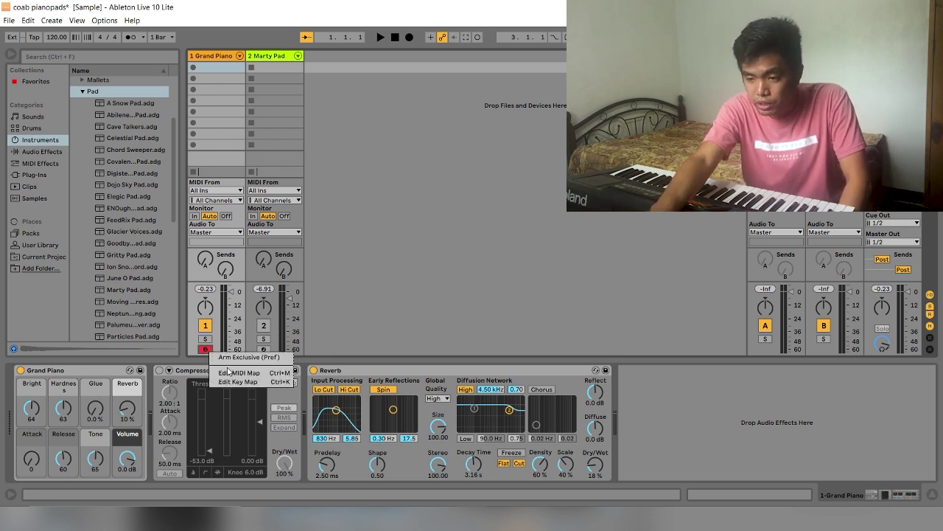
left_click(241, 358)
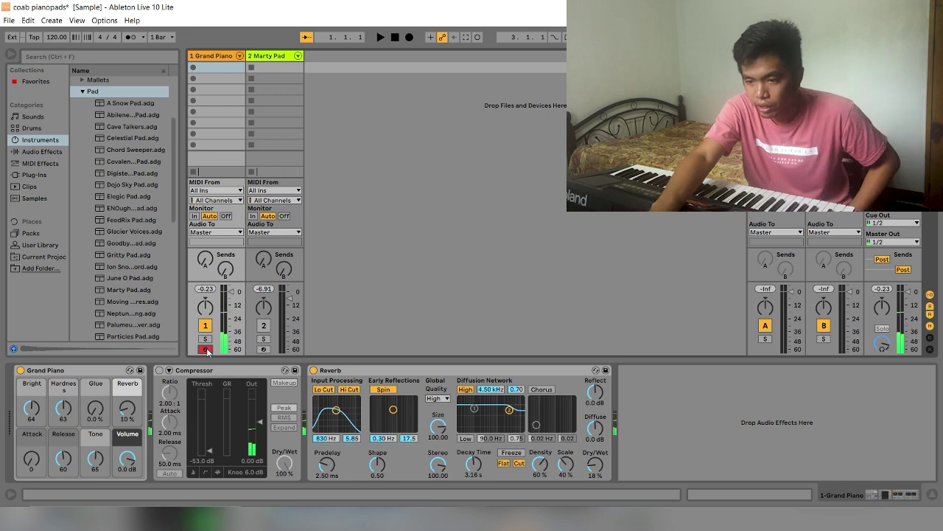
left_click(264, 349)
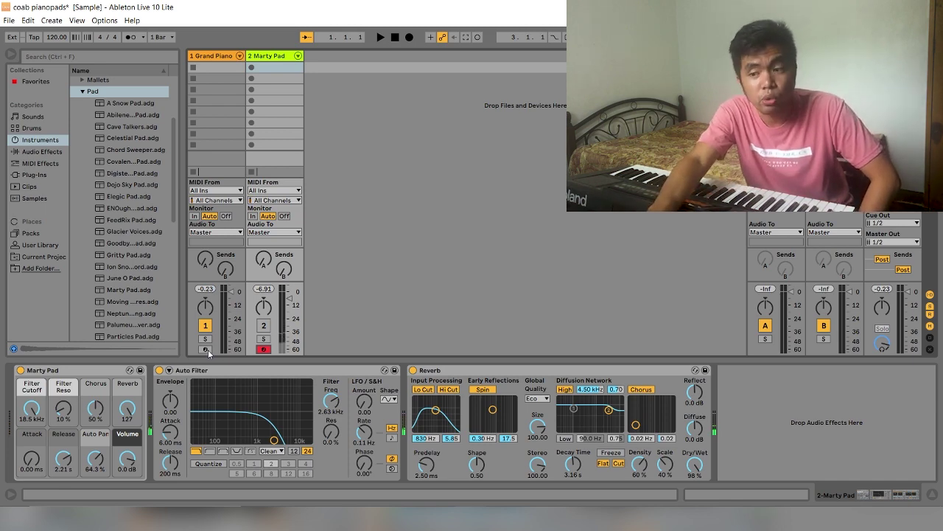
left_click(207, 350)
Turn off Arm Exclusive, and arm and unmute the Marty Pad track alongside Grand Piano.
right_click(209, 352)
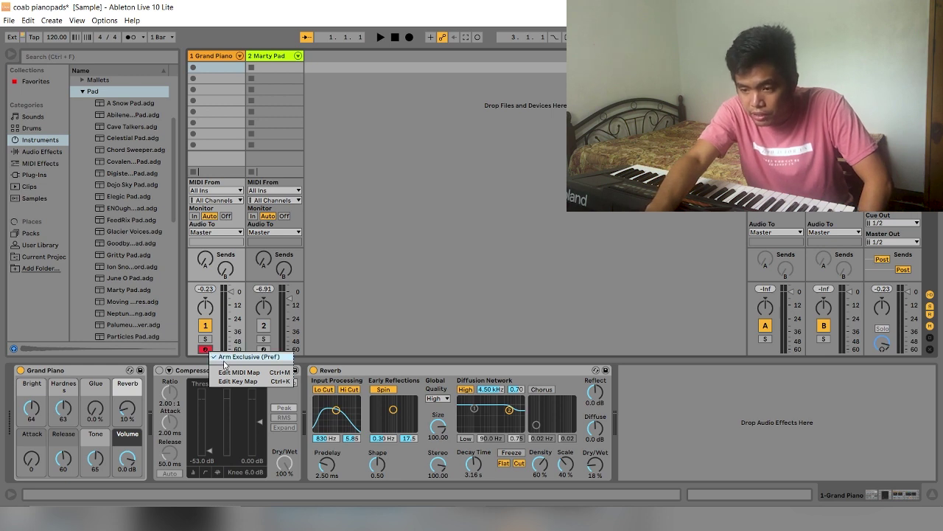
left_click(224, 360)
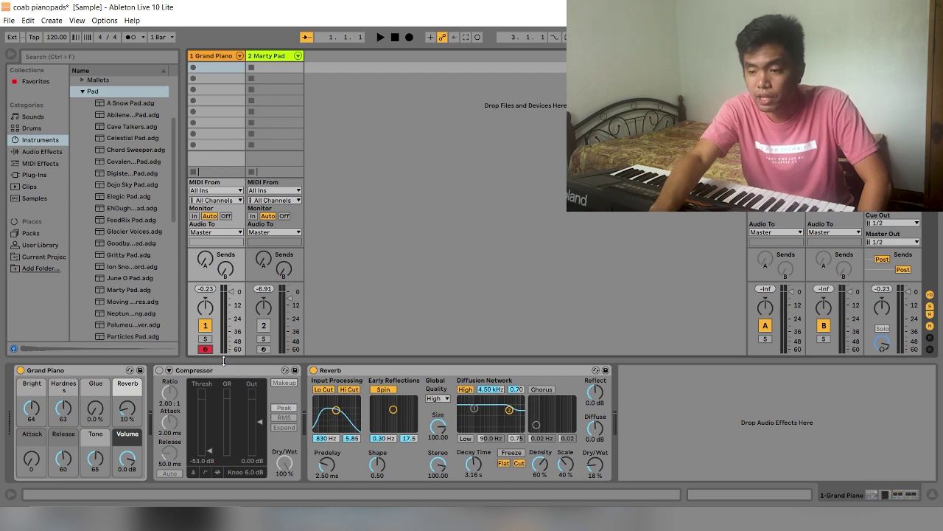
left_click(264, 350)
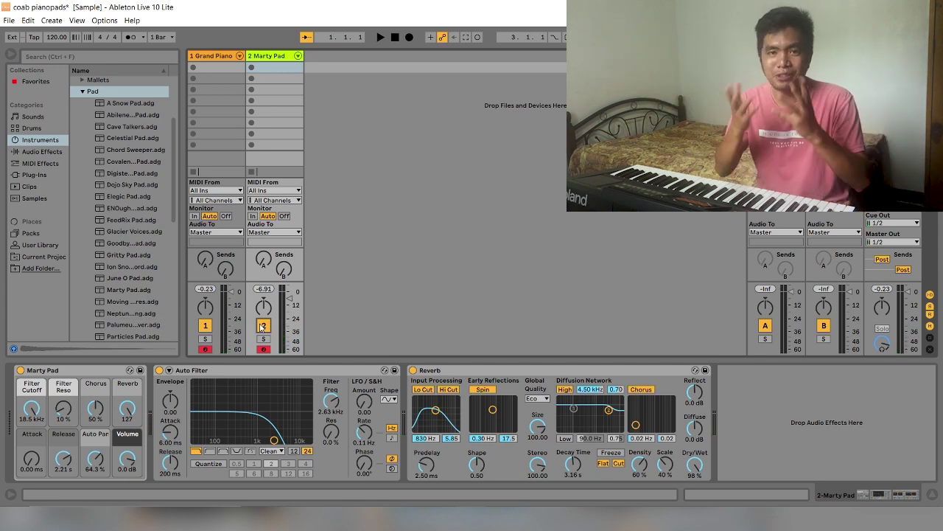
Switch off the Auto Filter and Reverb effects on the Marty Pad track.
left_click(83, 377)
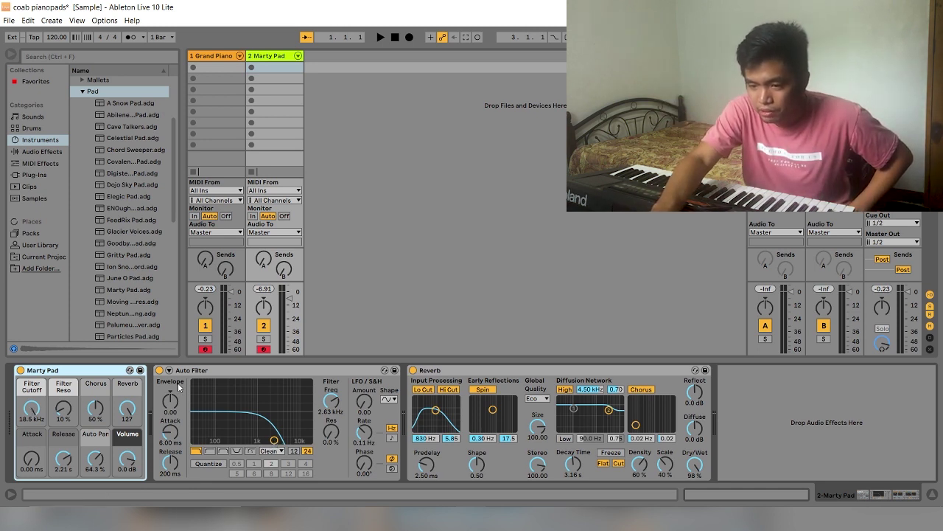
left_click(159, 370)
left_click(414, 370)
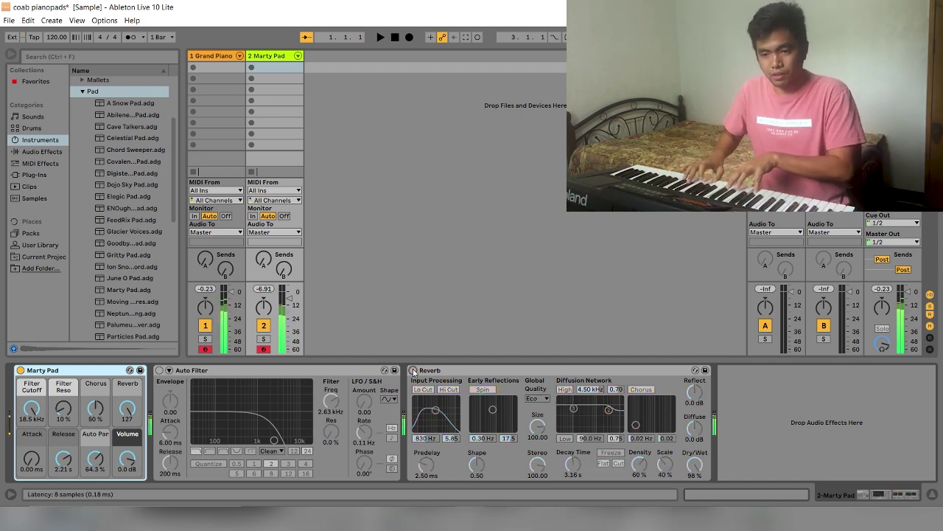
Mute the Grand Piano track and lower the Marty Pad rack's Filter Cutoff to 2.53 kHz.
left_click(205, 325)
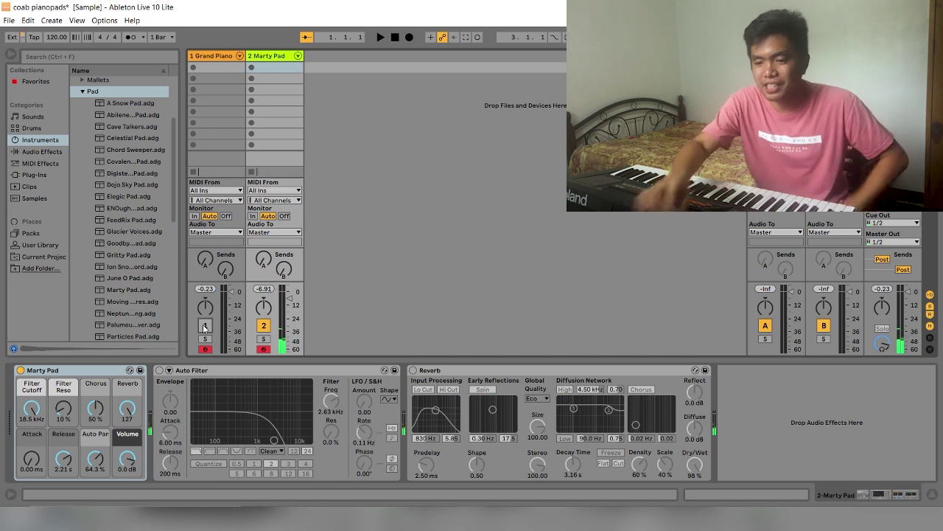
left_click_drag(31, 408, 33, 414)
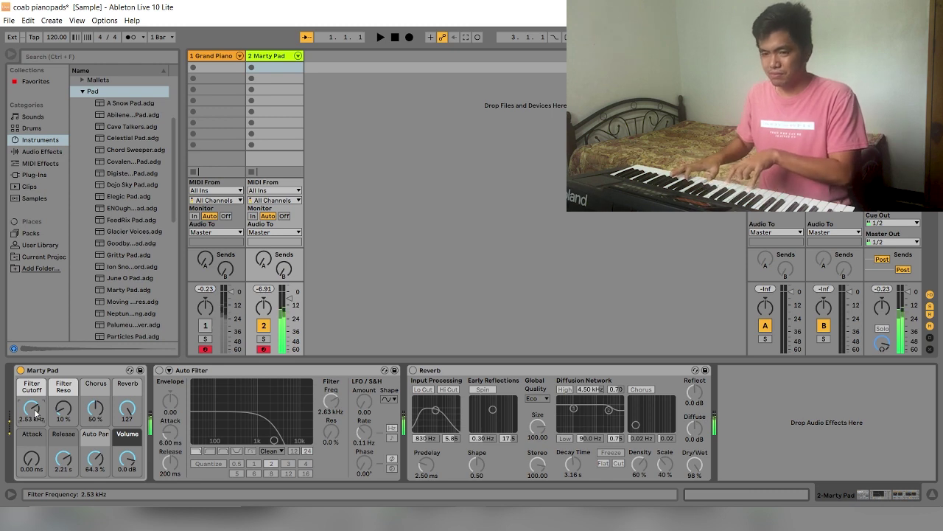
Raise the Marty Pad rack's Filter Cutoff to 18.5 kHz, and switch on its Auto Filter with the Audio Effects category displayed.
left_click_drag(33, 410, 35, 353)
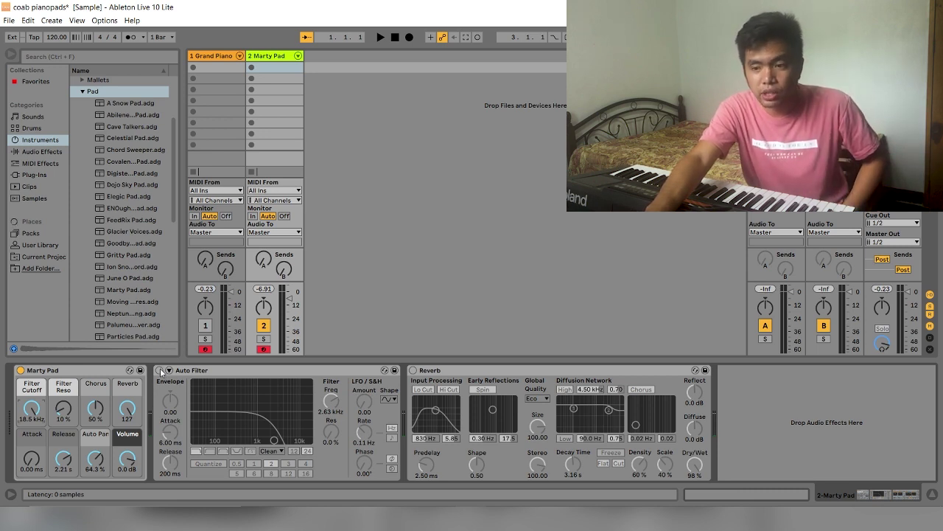
left_click(43, 153)
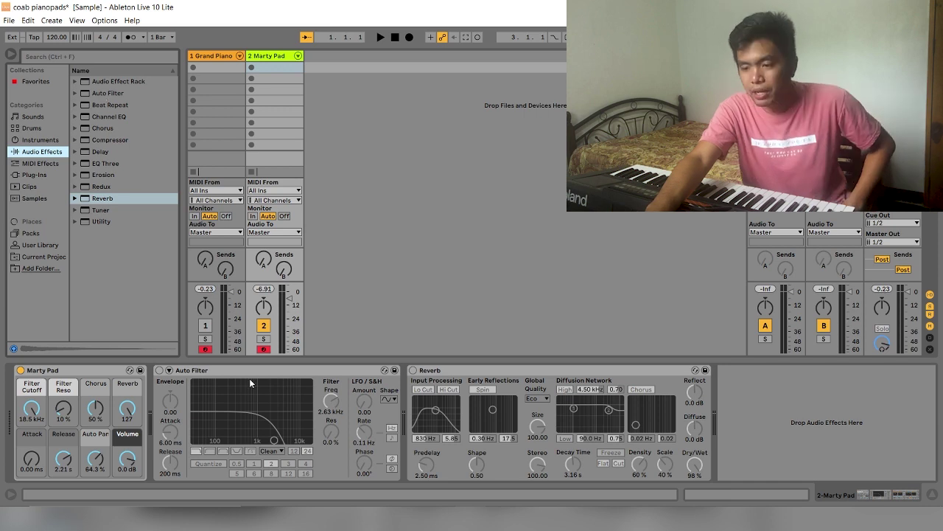
left_click(159, 370)
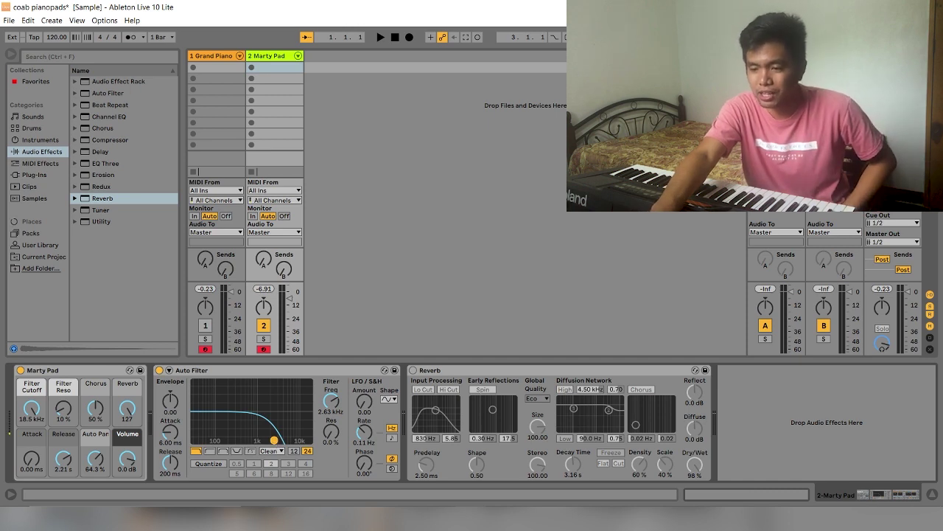
Sweep the Marty Pad's Auto Filter frequency up to 19.9 kHz and down to 732 Hz to hear the filtering.
left_click_drag(274, 441, 309, 442)
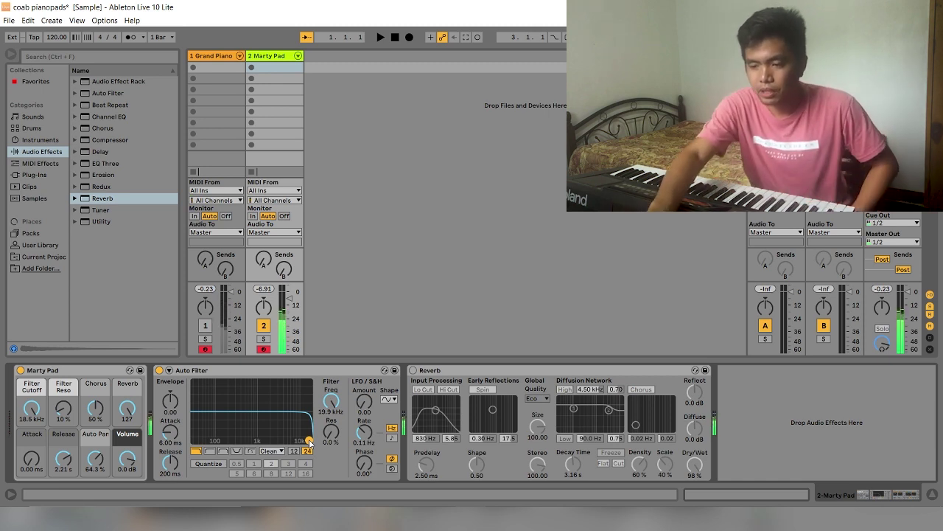
left_click_drag(308, 440, 253, 438)
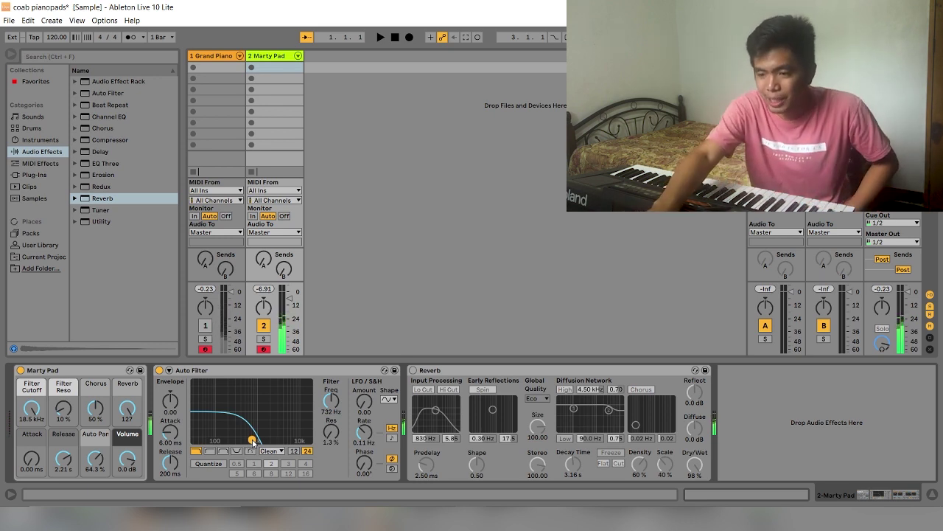
Unmute the Grand Piano track and raise the Marty Pad's Auto Filter frequency to 4.48 kHz, and on to 13.5 kHz.
left_click(207, 331)
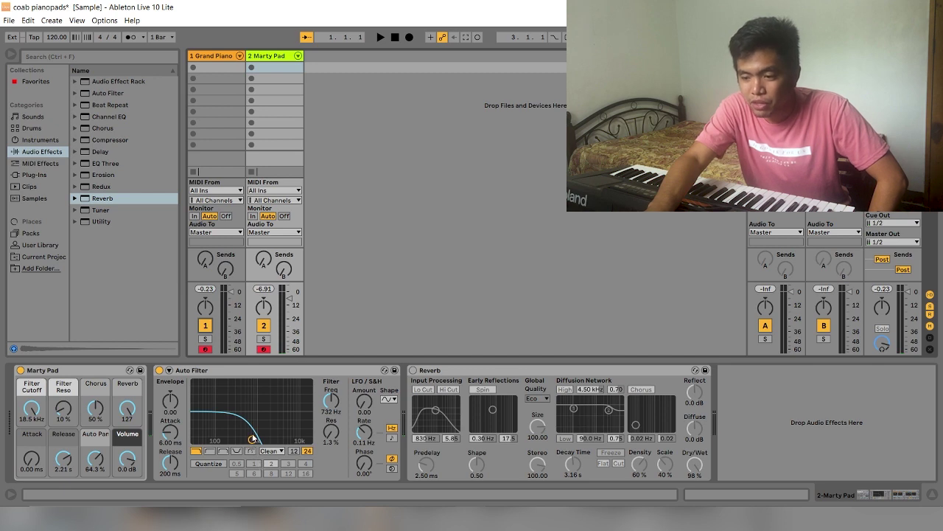
left_click_drag(252, 439, 283, 441)
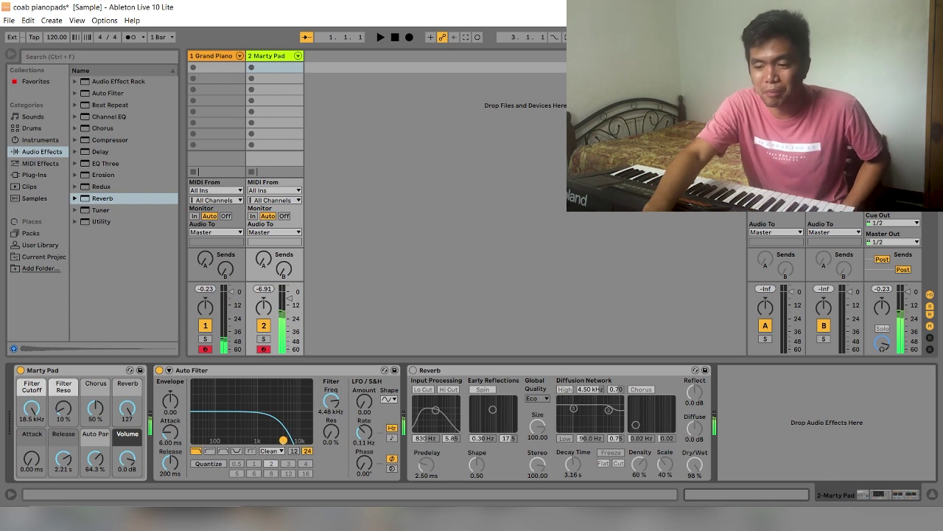
left_click_drag(283, 440, 302, 441)
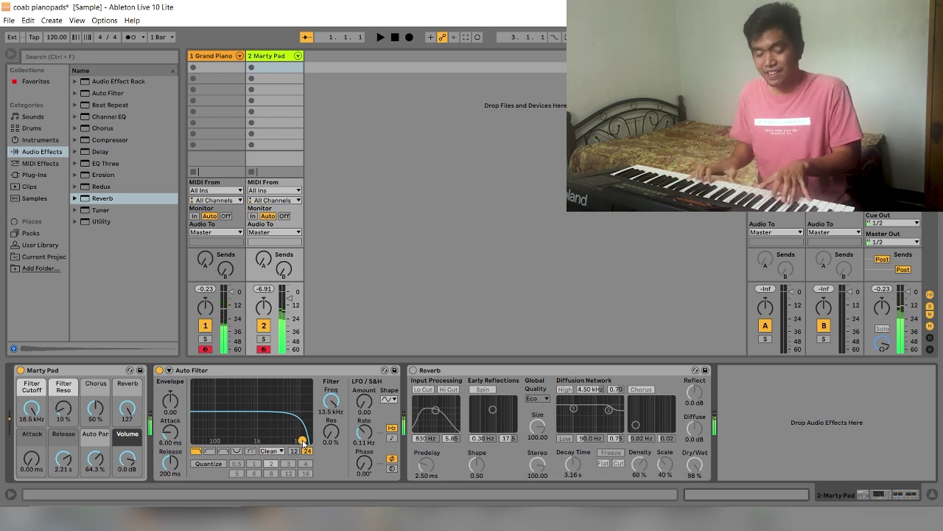
Switch on the Marty Pad's Reverb, mute Grand Piano, and compare the pad with and without the Reverb, leaving it on.
left_click(412, 370)
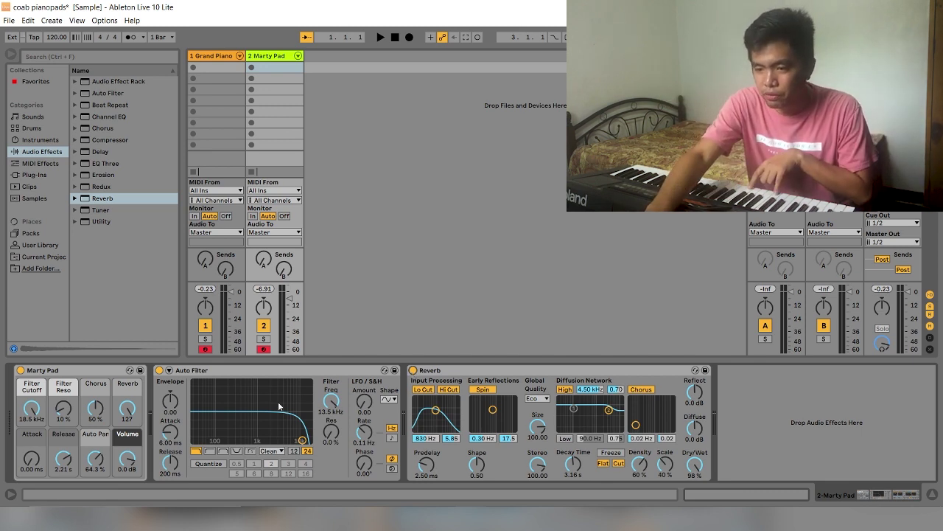
left_click(206, 330)
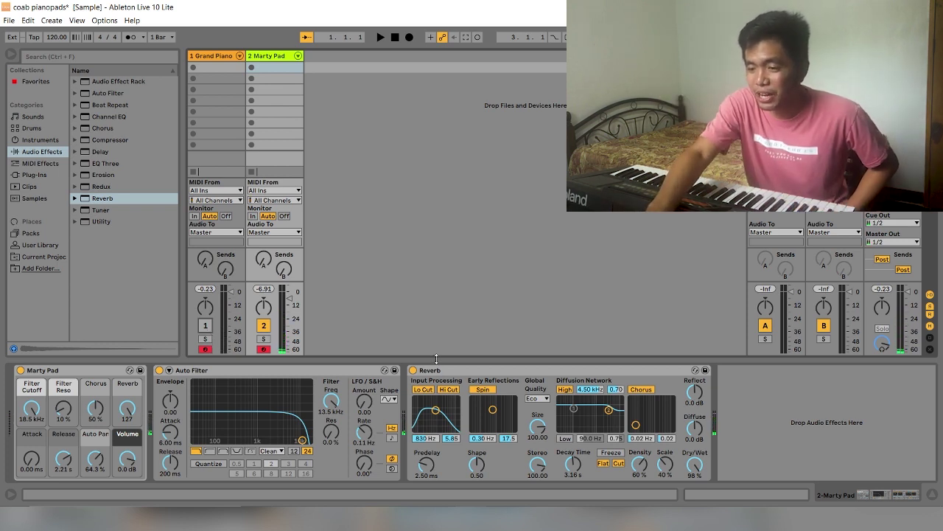
left_click(414, 370)
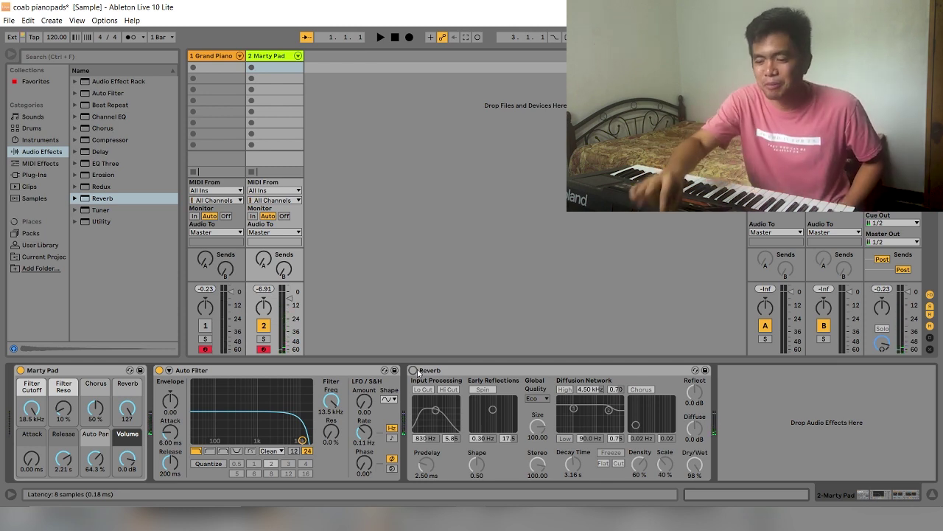
left_click(413, 370)
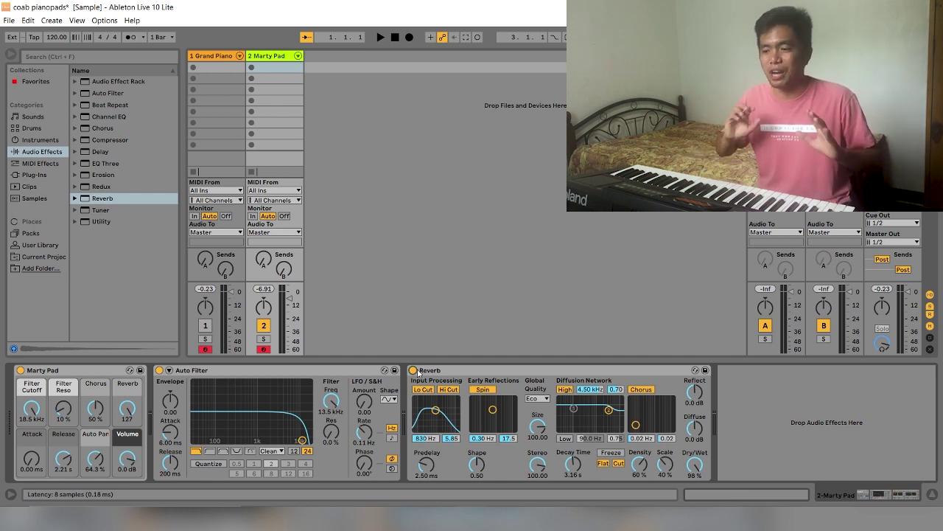
left_click(413, 370)
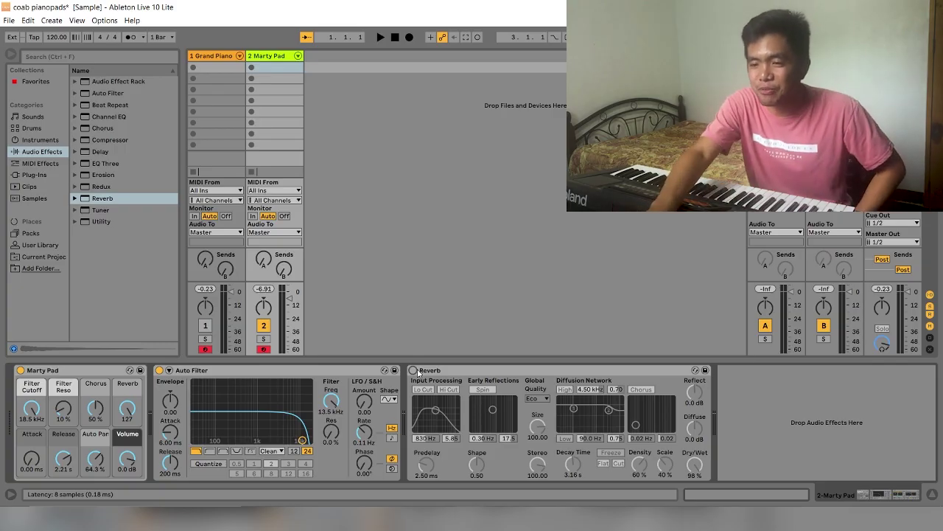
left_click(413, 370)
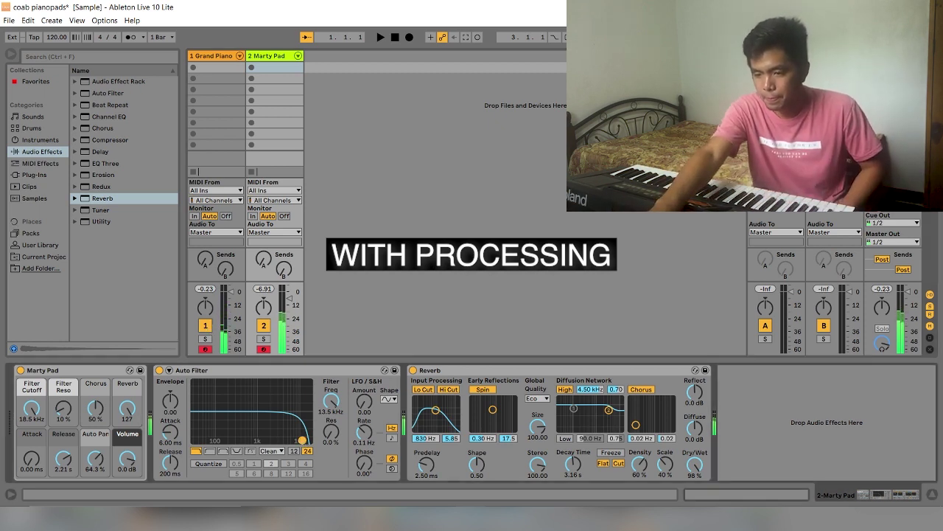
Lower the Marty Pad's Auto Filter frequency to 1.78 kHz.
left_click_drag(303, 440, 267, 441)
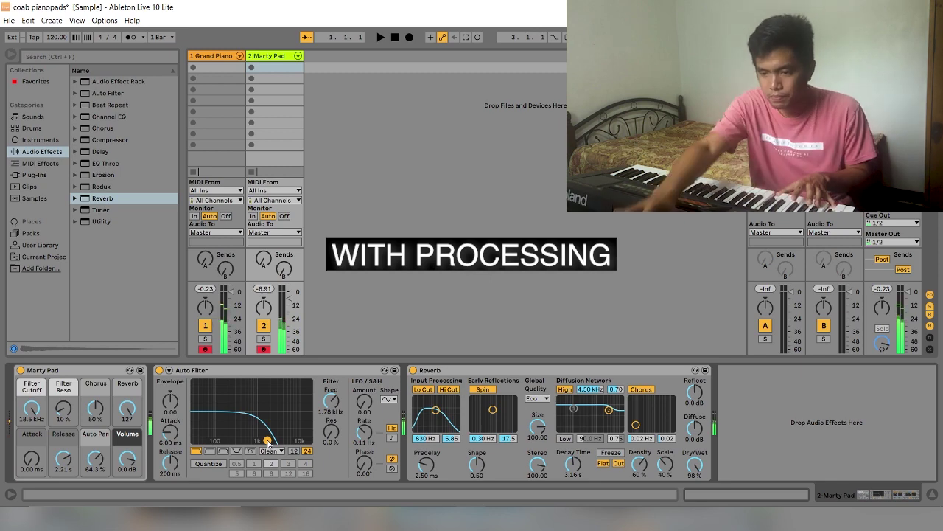
On the Grand Piano track, briefly try the Compressor, and leave both the Compressor and the Reverb switched off.
left_click(214, 58)
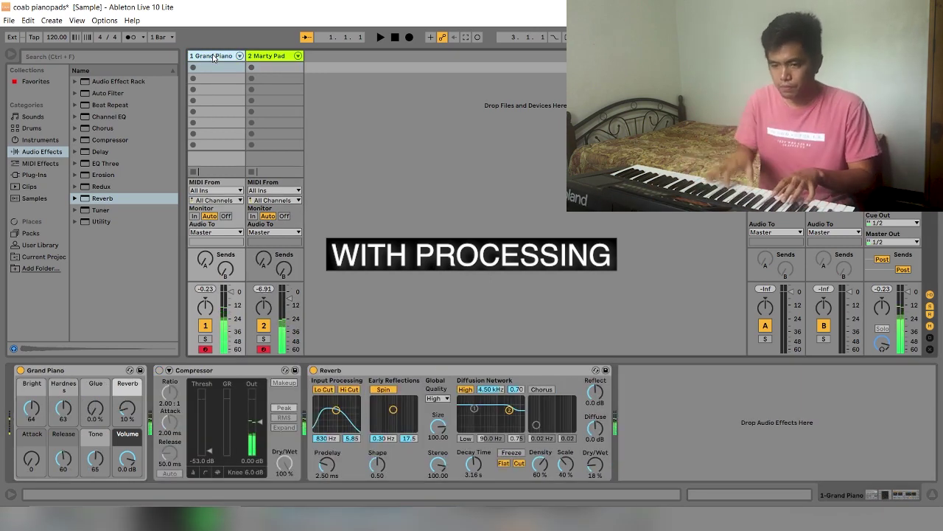
left_click(159, 370)
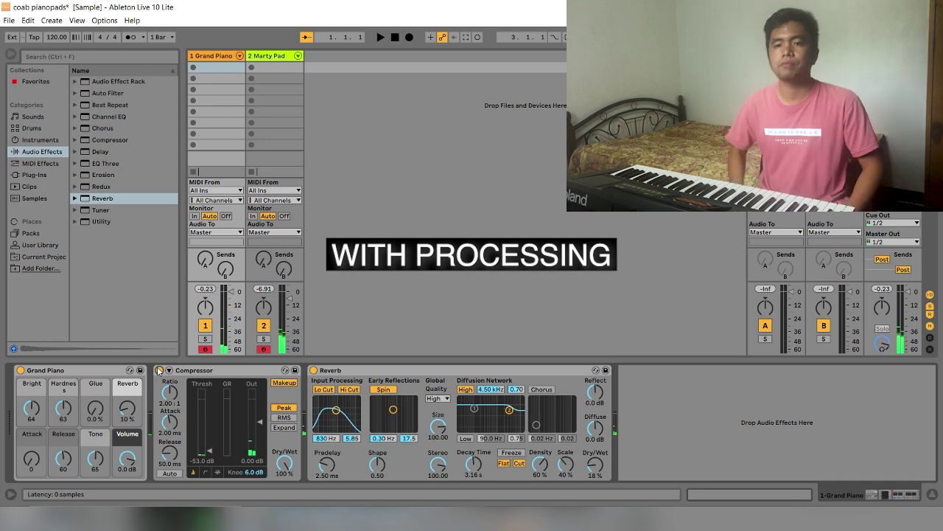
left_click(159, 370)
left_click(313, 370)
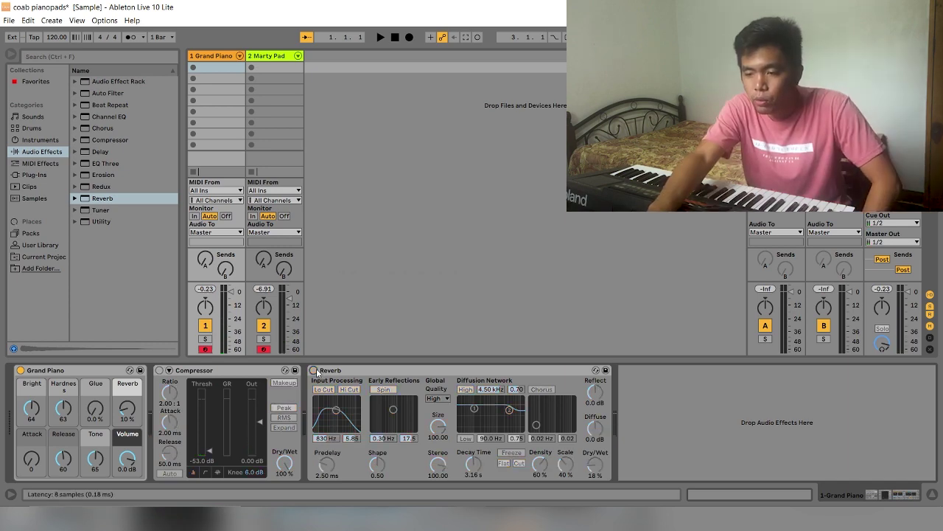
Switch off the Marty Pad's Auto Filter and Reverb, and lower its rack's Filter Cutoff to 2.53 kHz.
left_click(267, 55)
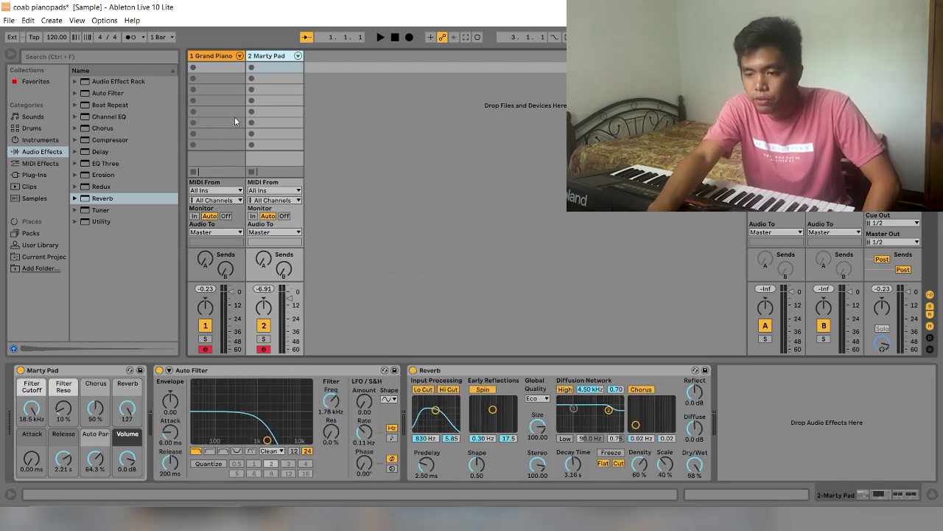
left_click(160, 370)
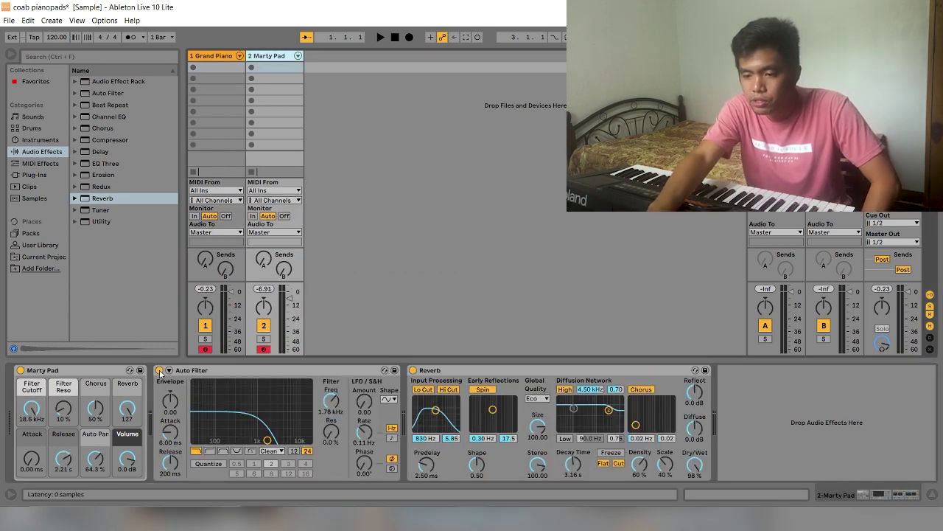
left_click(413, 370)
mouse_move(33, 418)
left_mouse_down()
mouse_move(33, 442)
mouse_move(31, 417)
left_mouse_up()
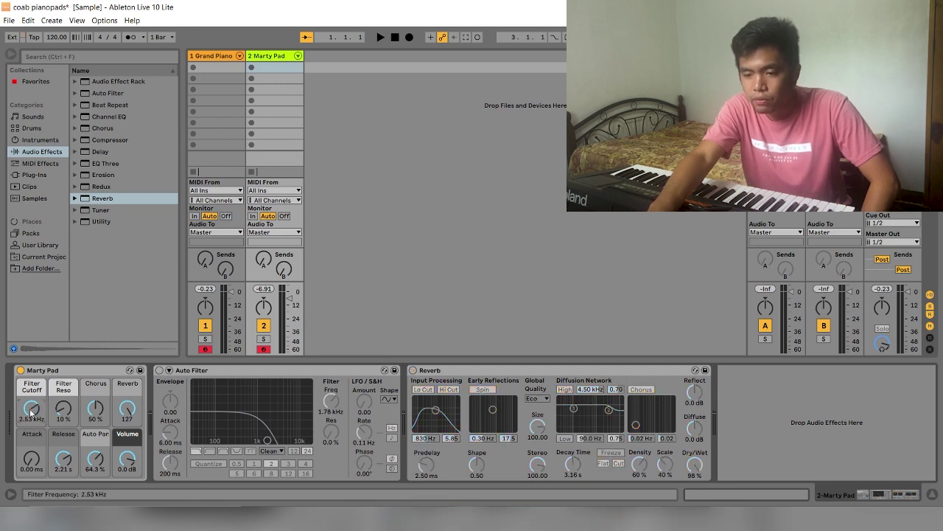